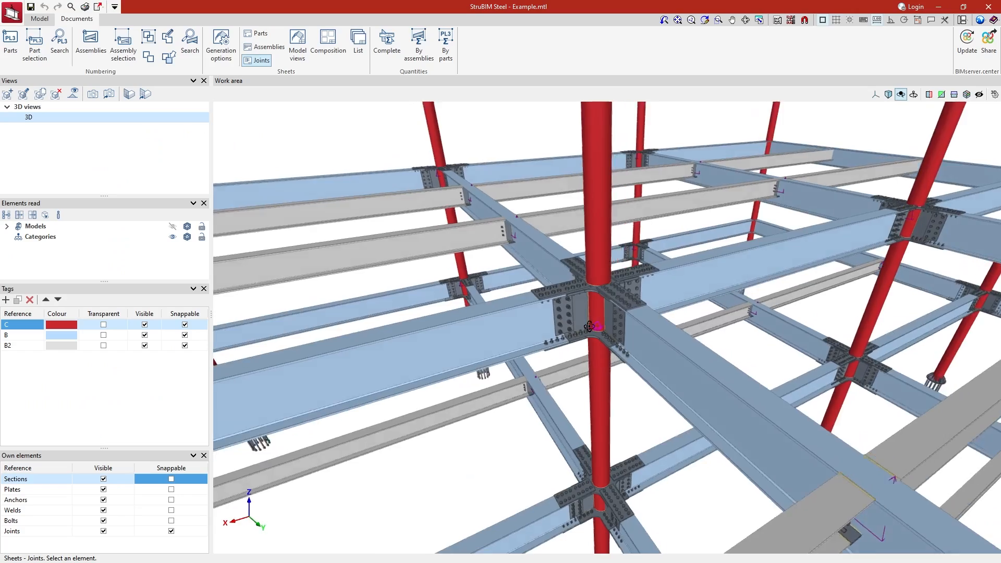
Generate the joint sheet for the bolted beam-to-column connection on the central column
middle_click_drag(516, 328, 444, 320)
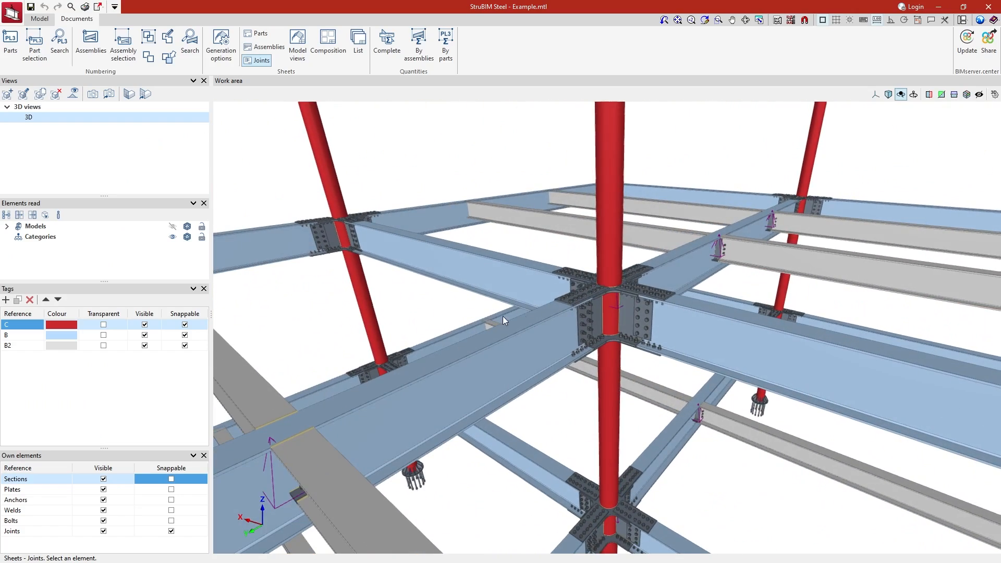
left_click(601, 309)
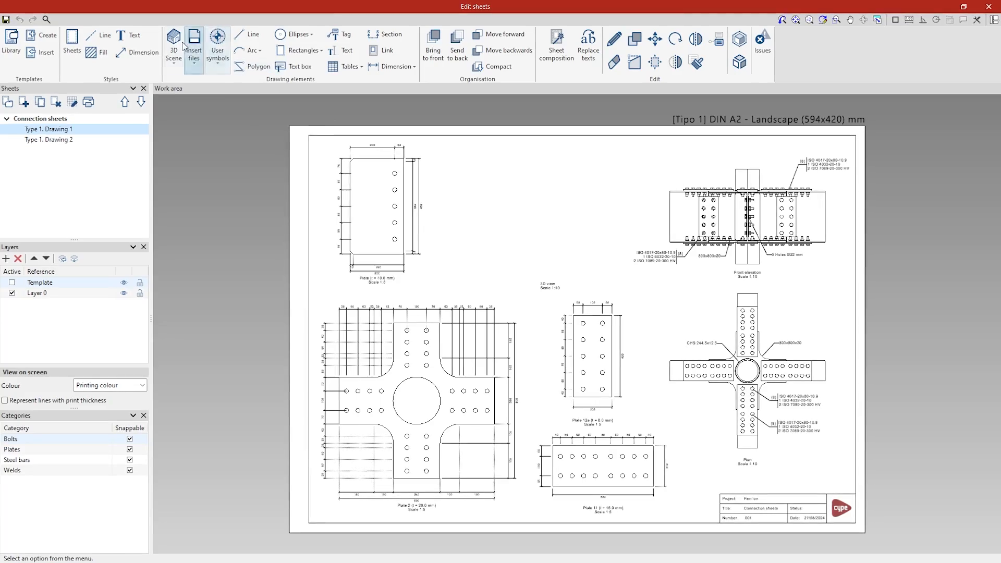
Insert a 3D scene in the empty area above the 3D view label and rotate the connection to an oblique angle
left_click(175, 44)
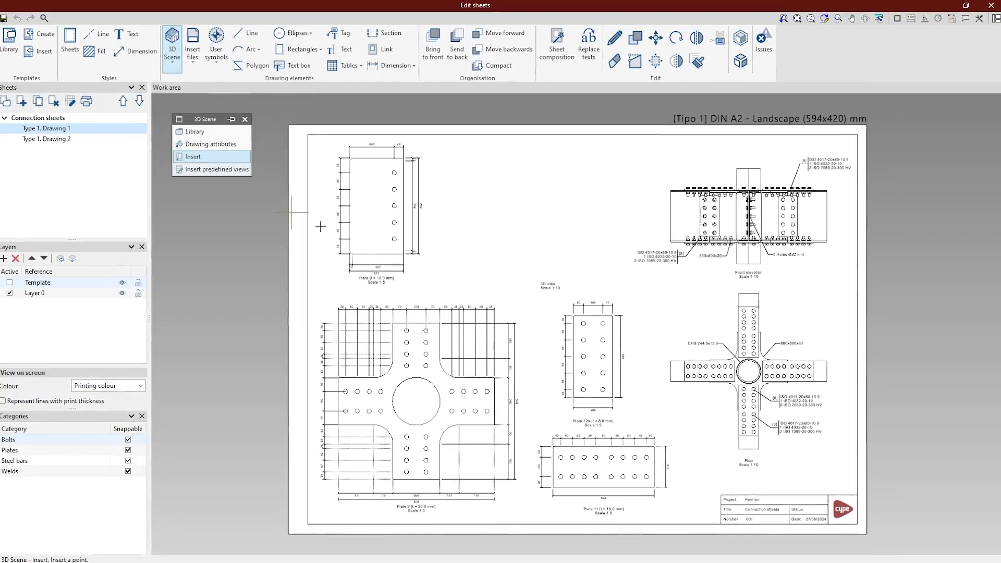
left_click(473, 268)
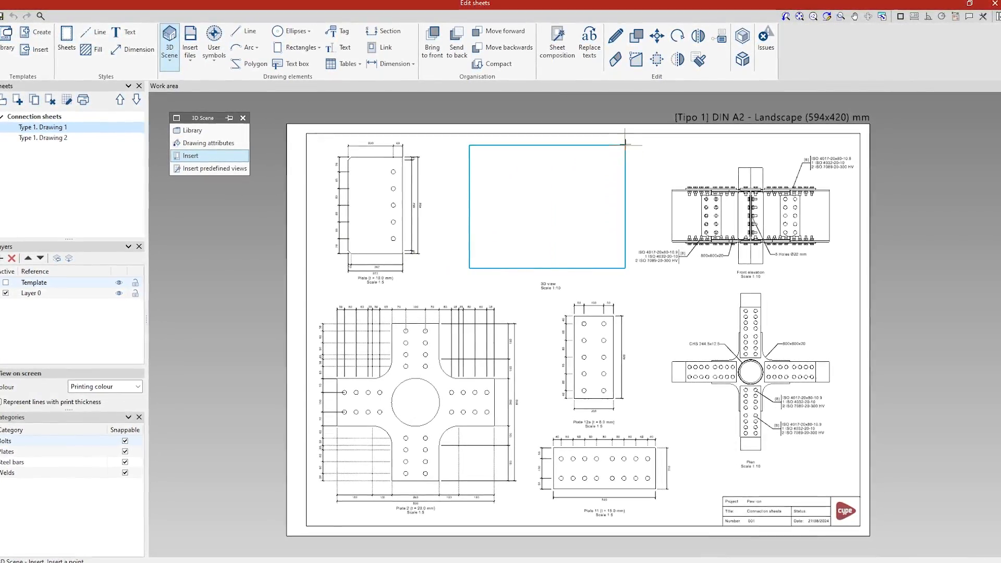
left_click(625, 142)
middle_click_drag(611, 185, 547, 212)
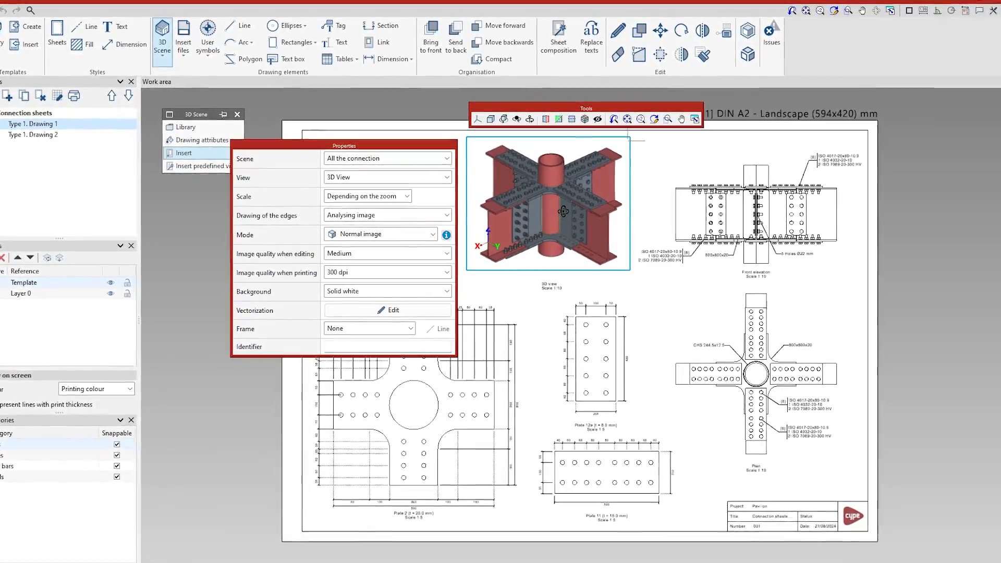
Change the 3D scene's image mode to a black line drawing on white and finish the insertion
left_click(433, 233)
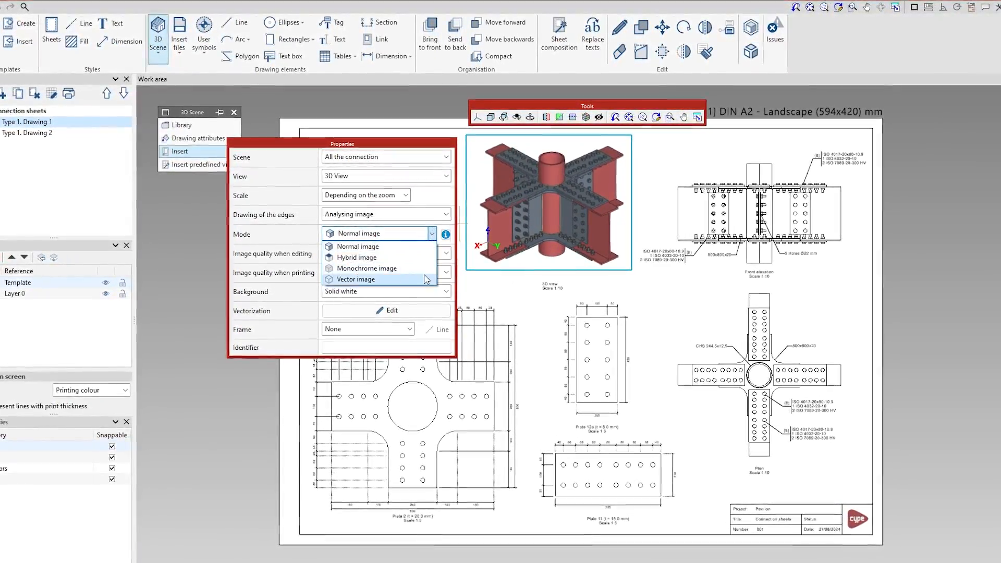
left_click(360, 267)
right_click(478, 278)
scroll(534, 214, "up", 5)
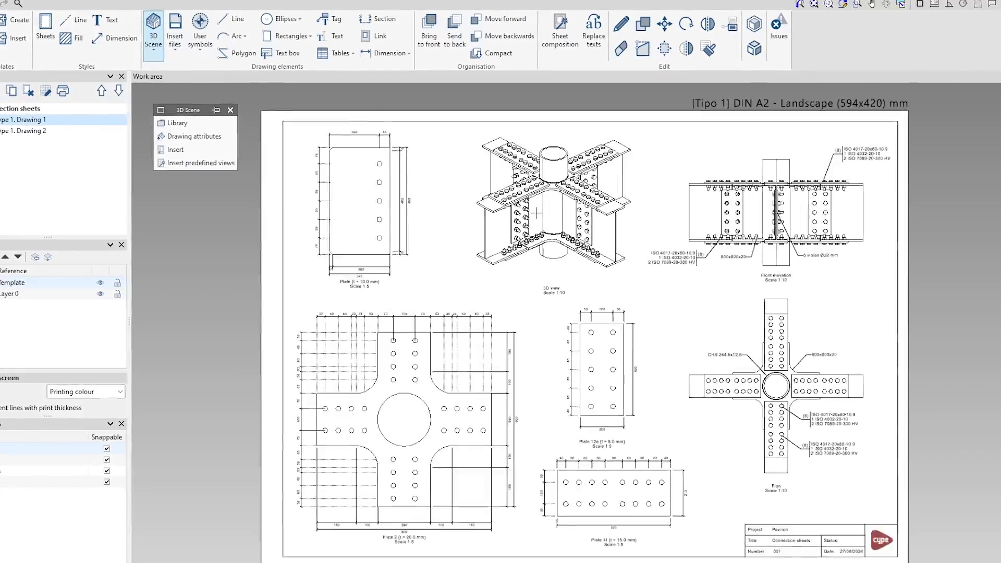
Insert a predefined table at the lower-left corner of the AS47 assembly sheet's frame
left_click(332, 21)
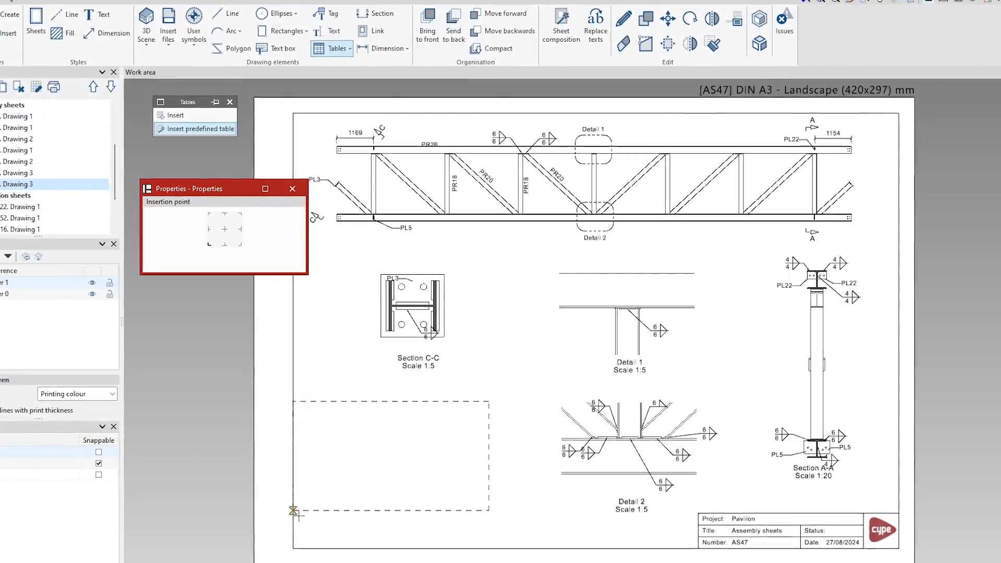
left_click(294, 547)
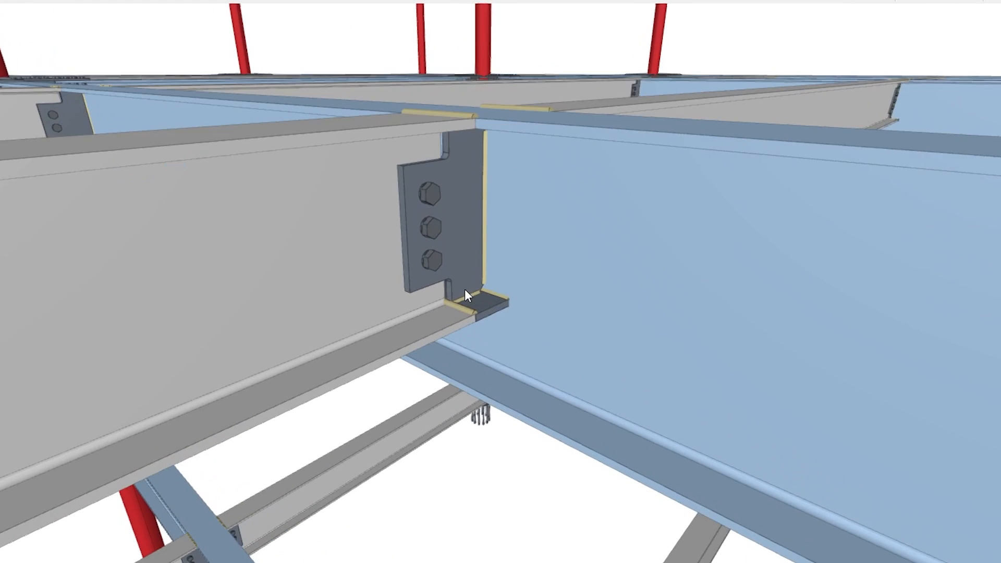
Generate a part sheet for the three-bolt connection plate, numbering all parts and assemblies from initial number 1
middle_click_drag(468, 210, 464, 230)
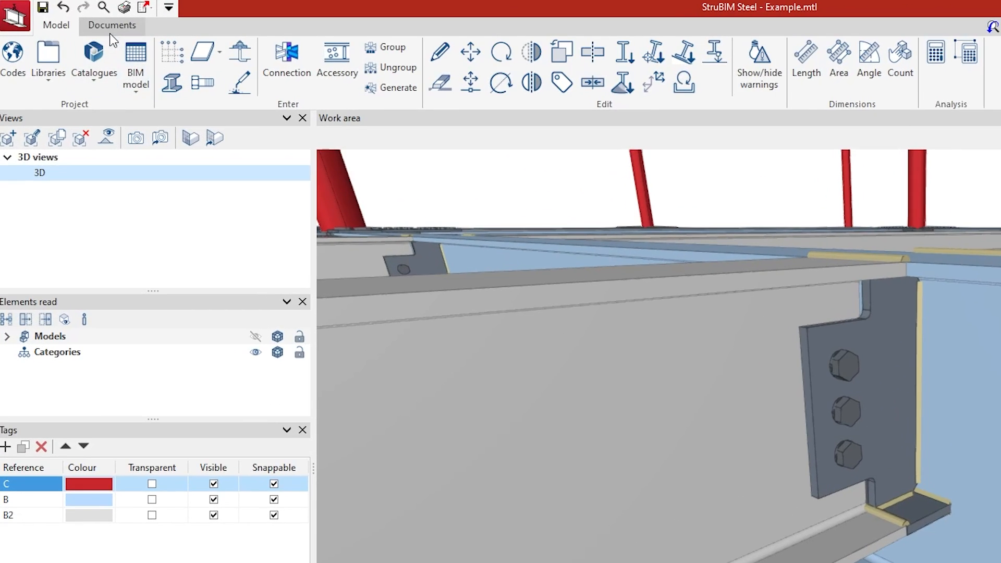
left_click(111, 26)
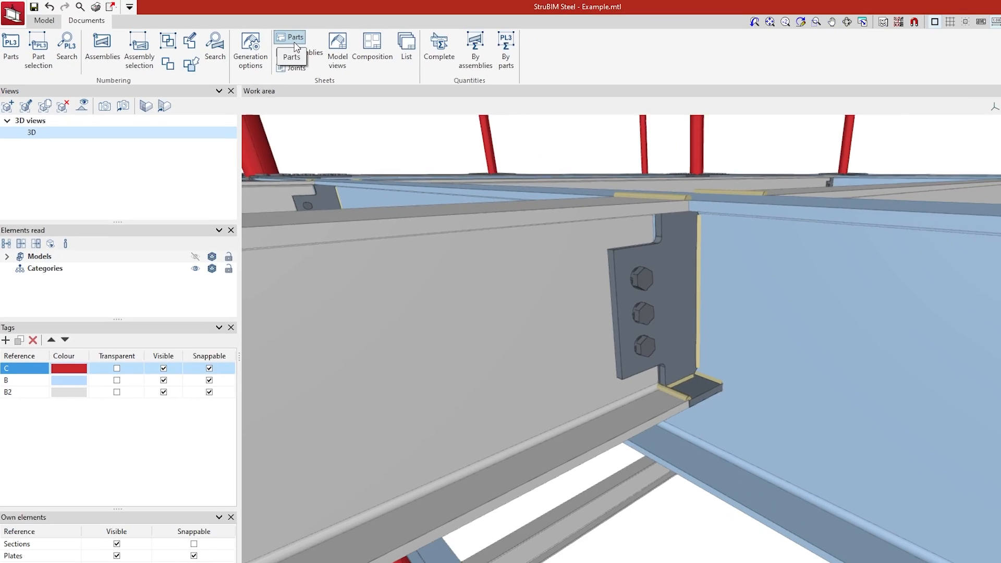
left_click(386, 51)
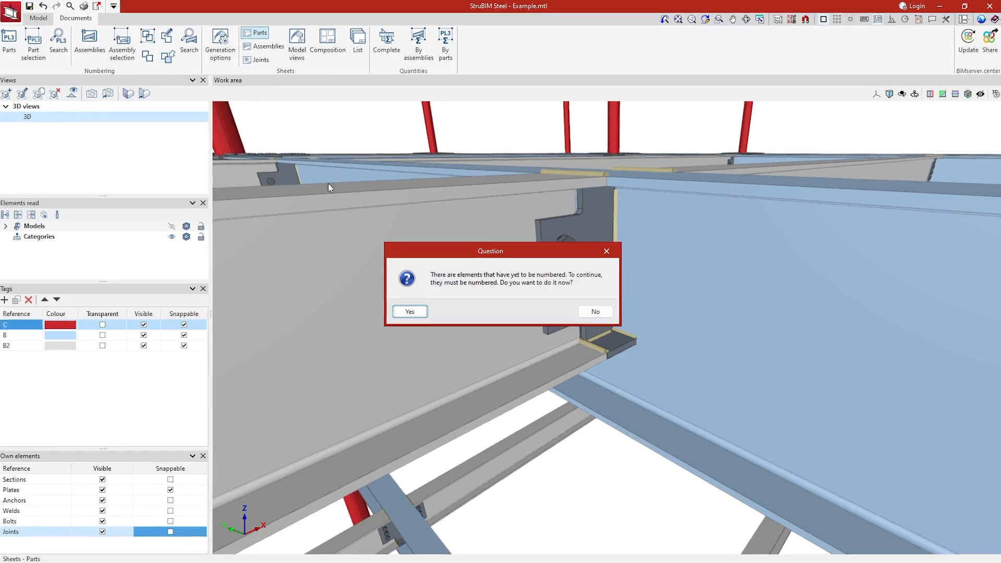
left_click(409, 314)
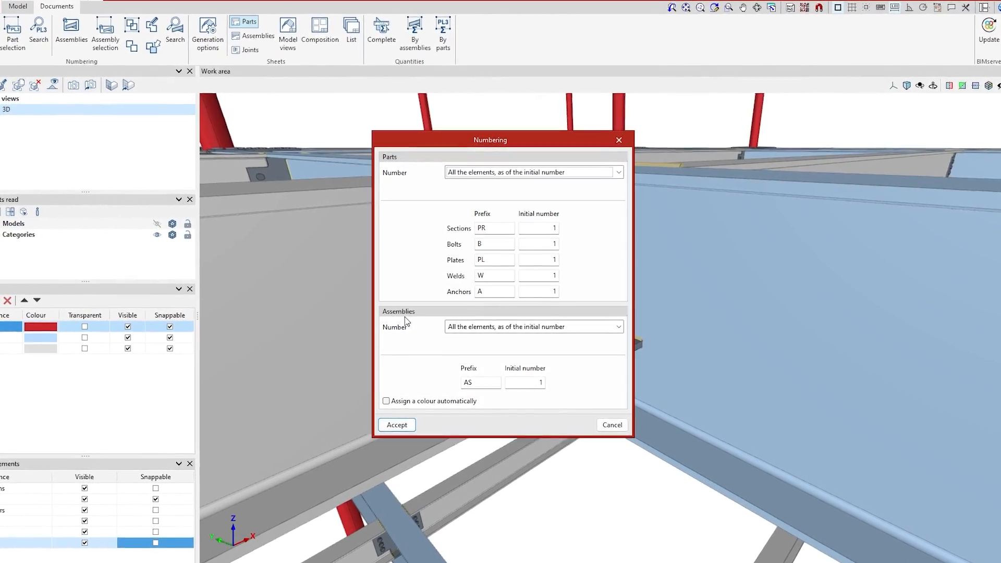
left_click(405, 429)
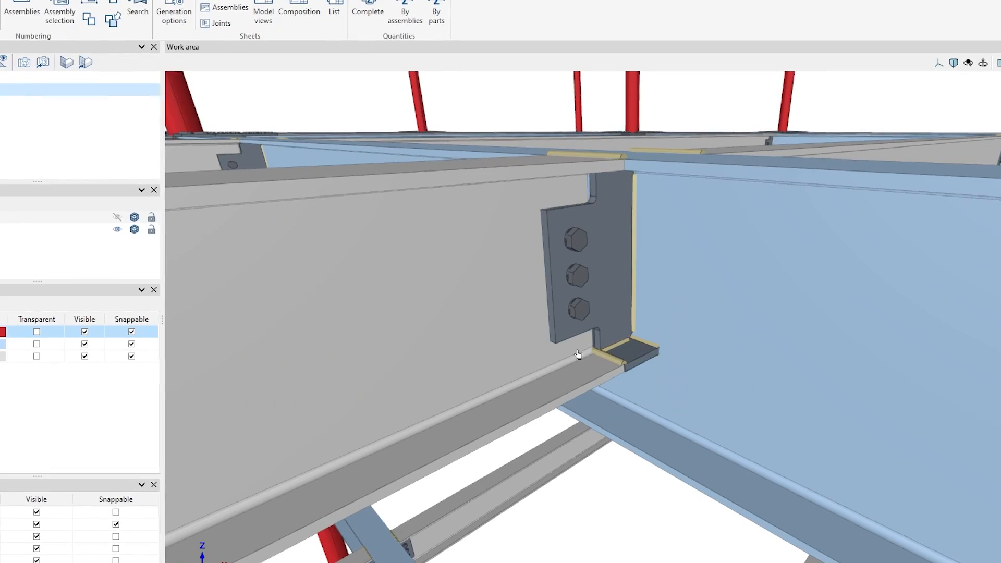
left_click(612, 290)
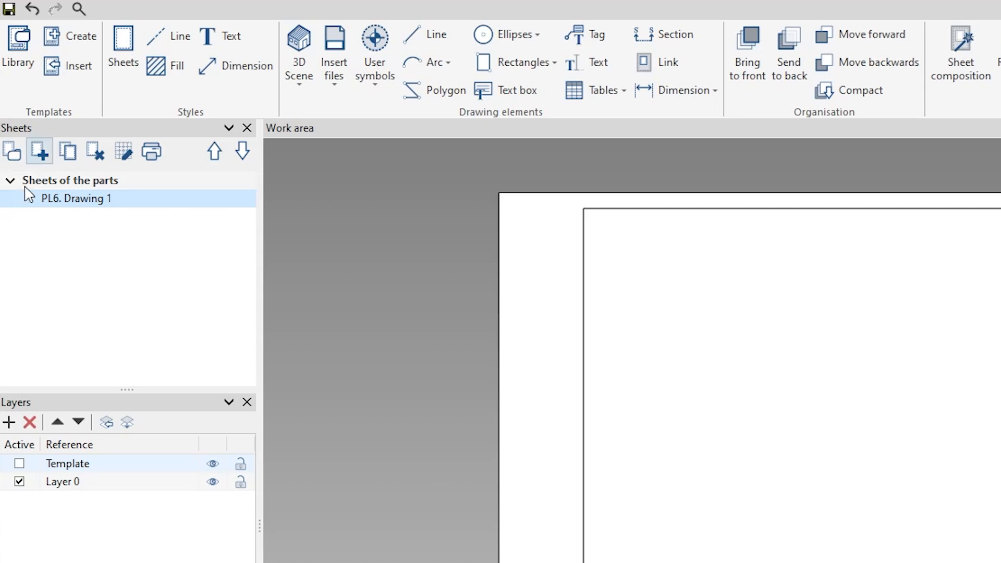
left_click(32, 201)
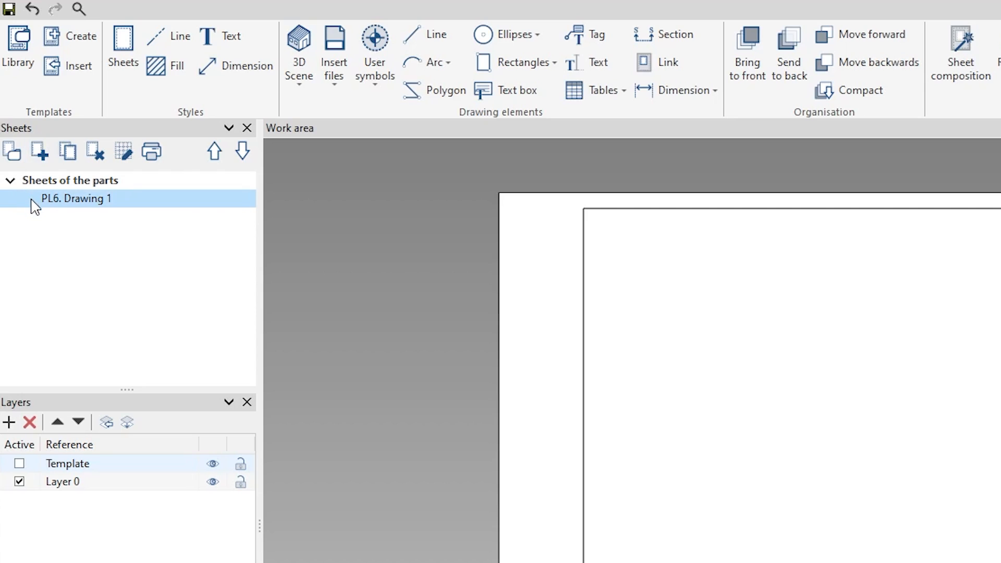
left_click(34, 181)
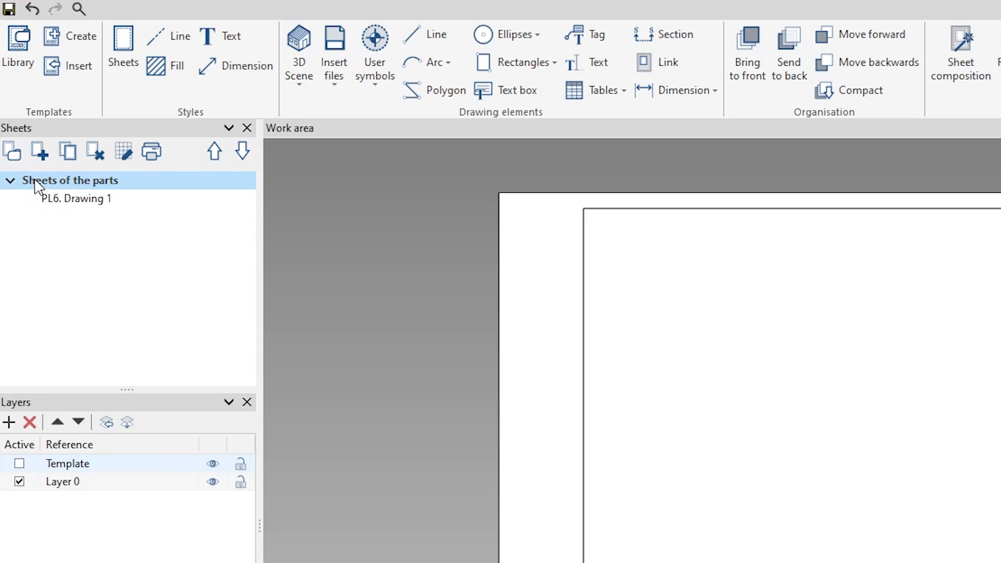
left_click(39, 152)
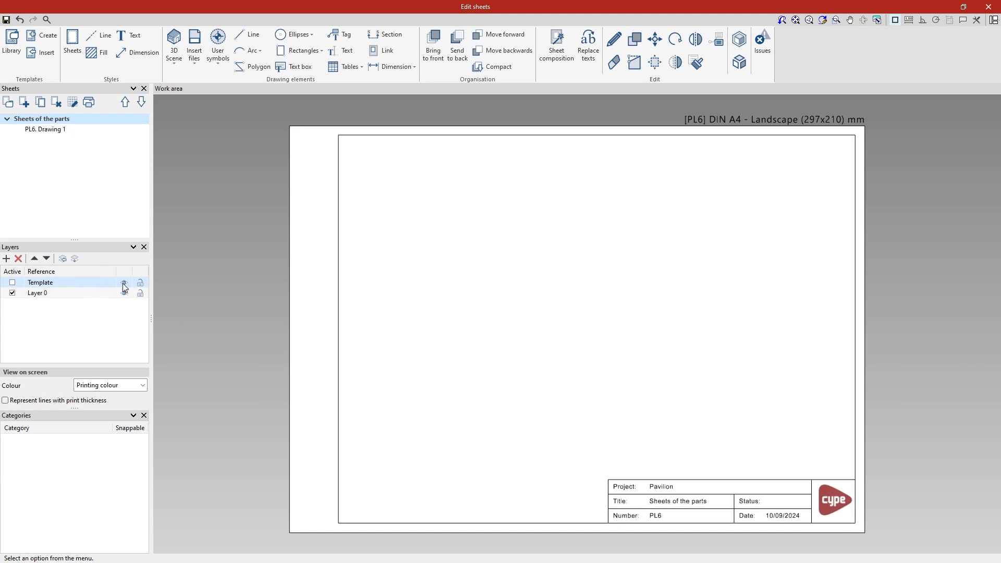
Hide and redisplay the Template layer, keeping Layer 0 as the active layer
left_click(213, 124)
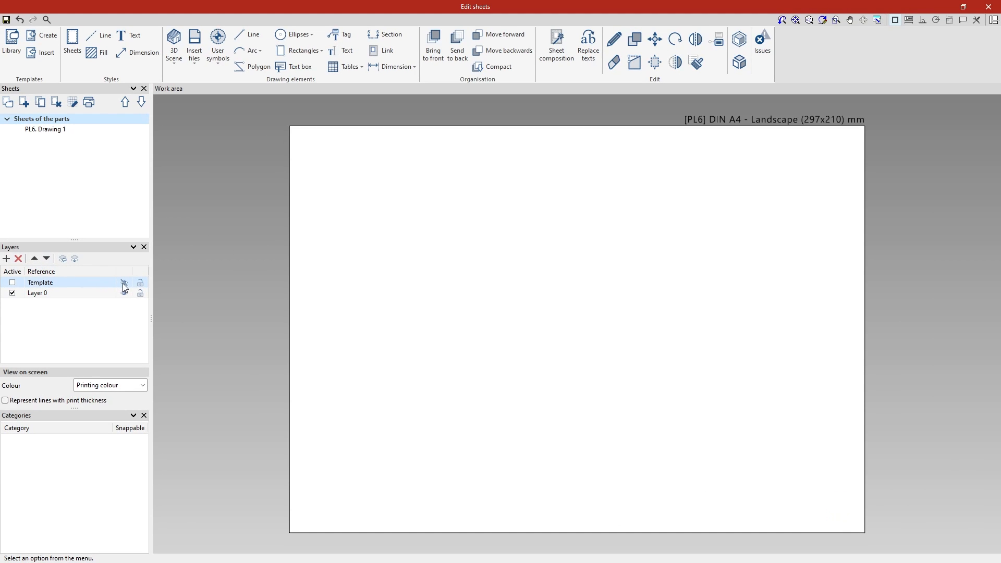
left_click(124, 283)
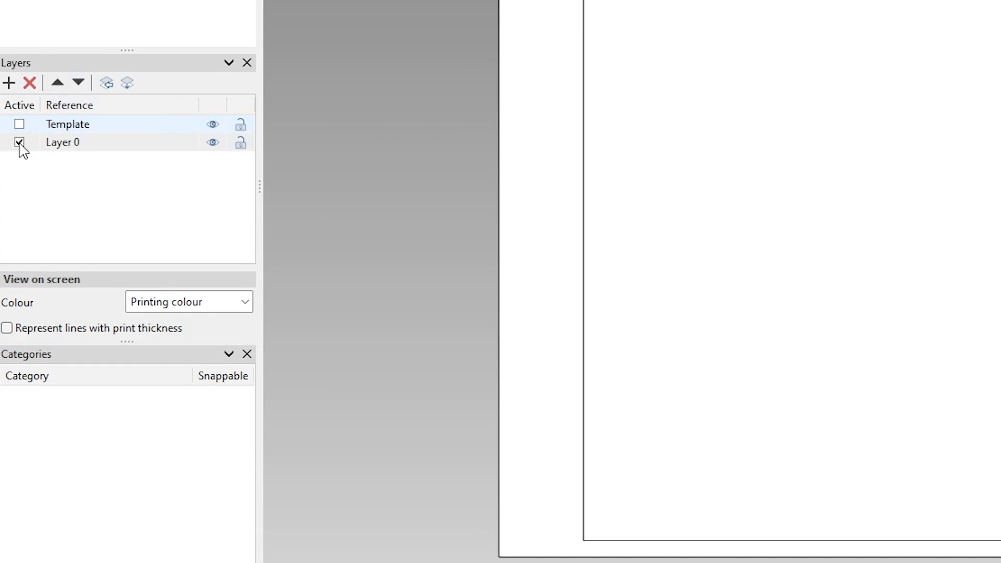
left_click(20, 146)
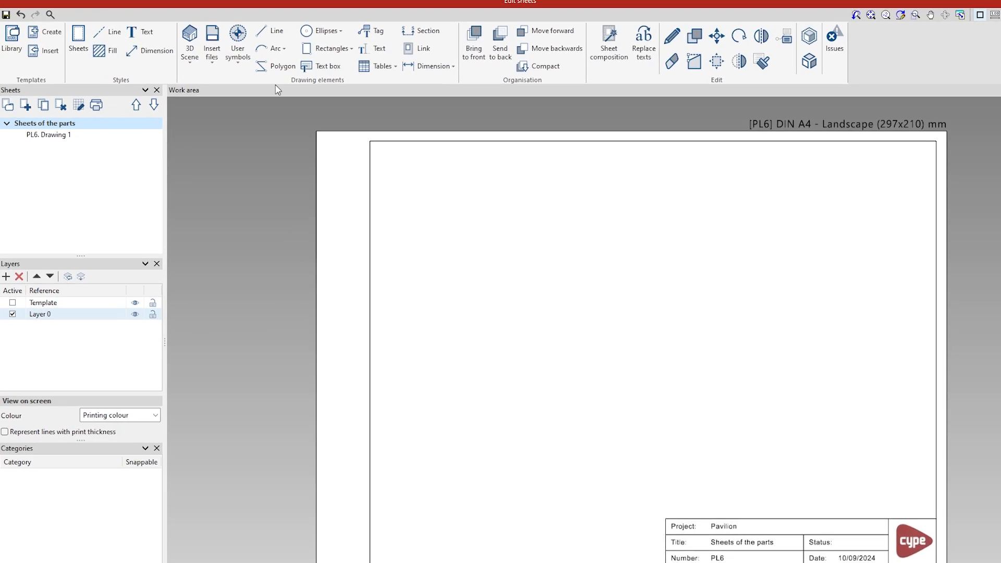
Insert only the predefined XY view 90° of the plate as a vector image with scale divider 2
left_click(233, 69)
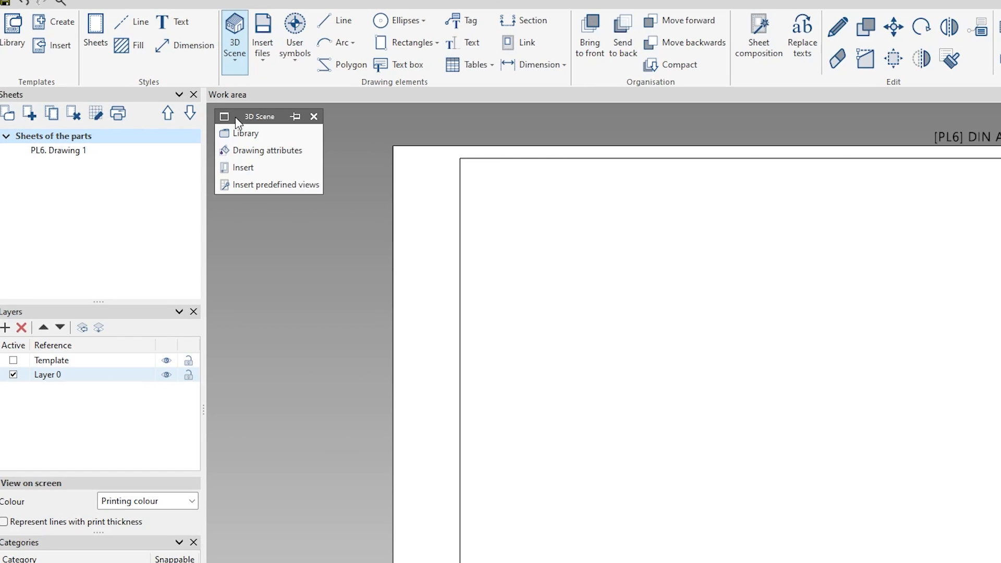
left_click(273, 187)
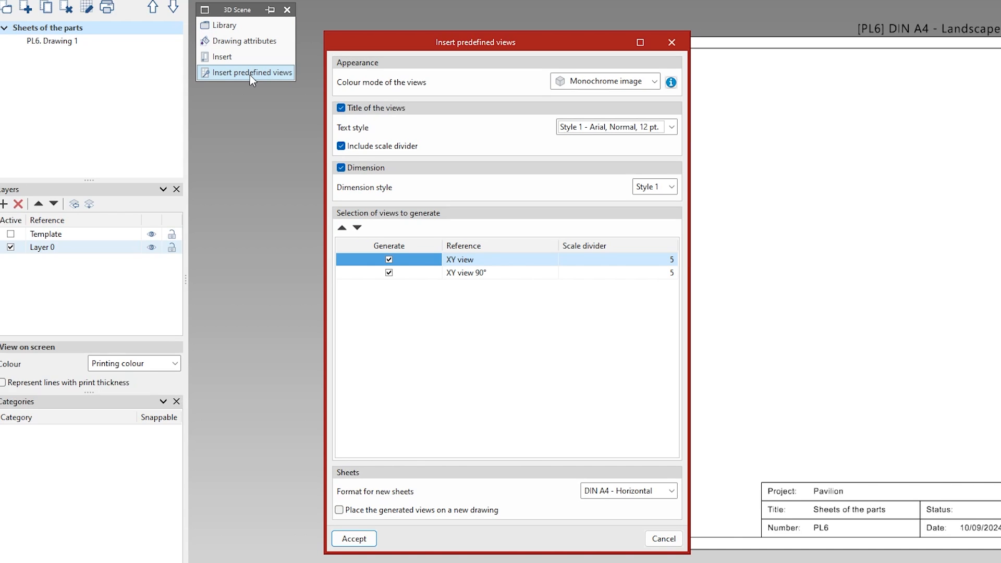
left_click(600, 84)
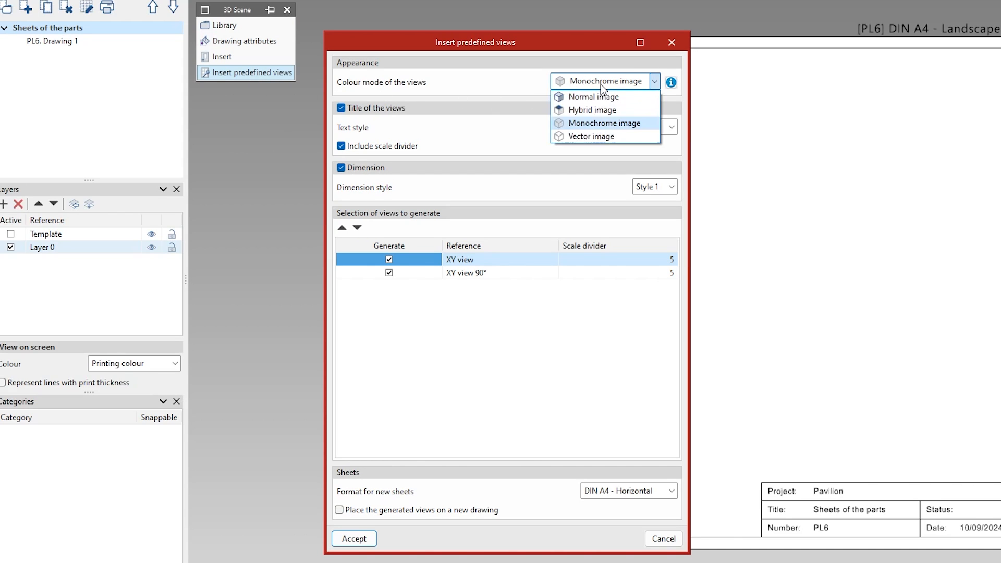
left_click(601, 137)
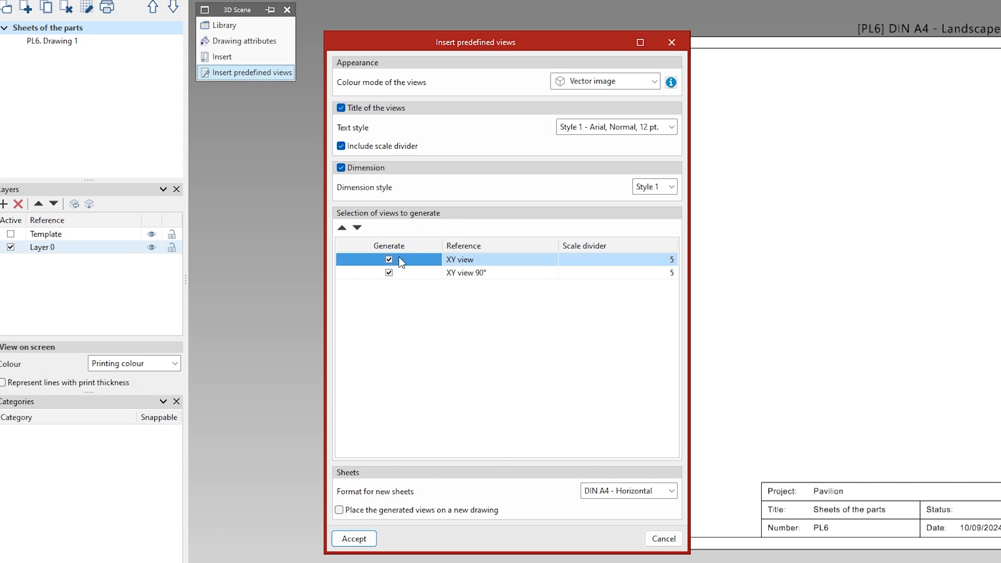
left_click(649, 273)
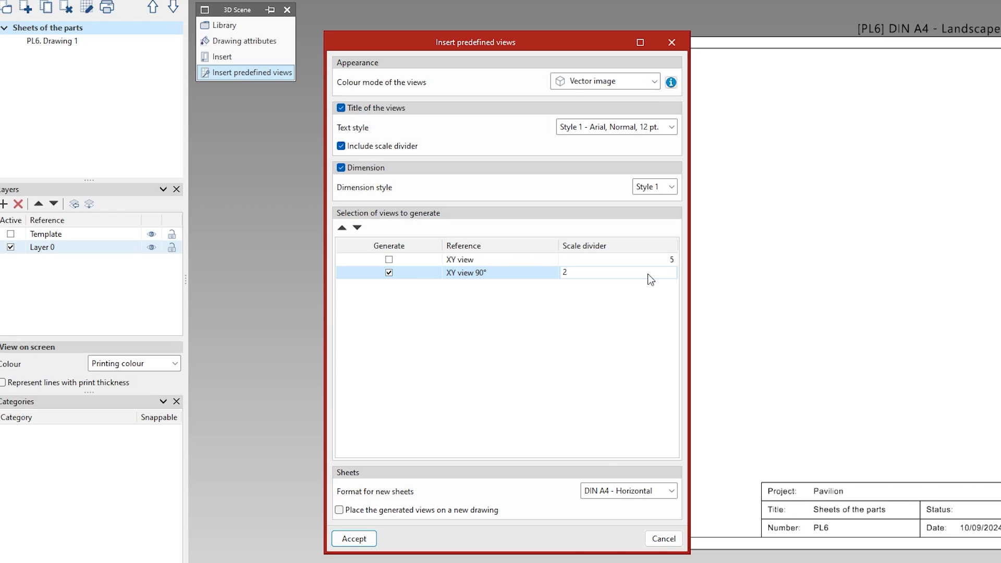
key("Tab")
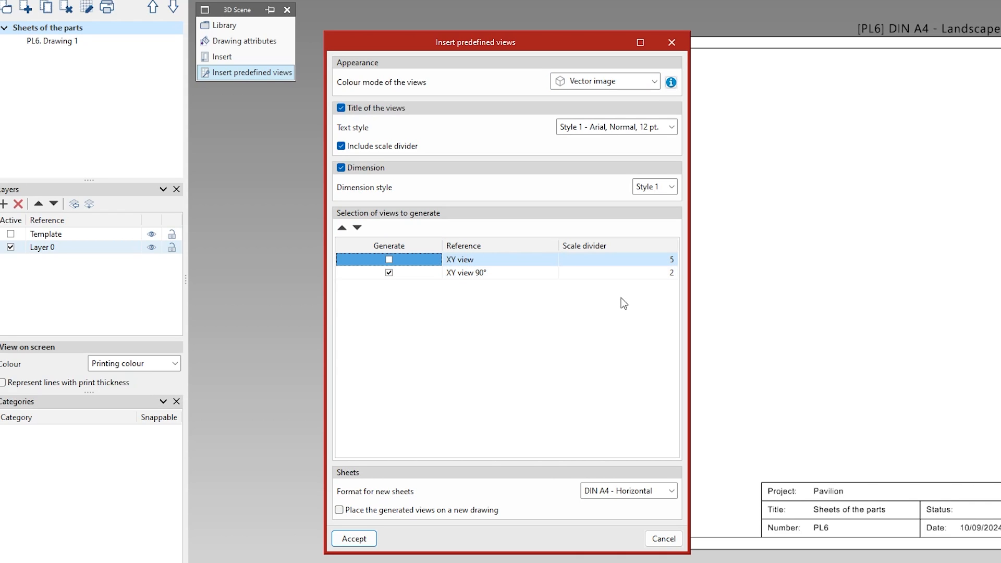
left_click(371, 541)
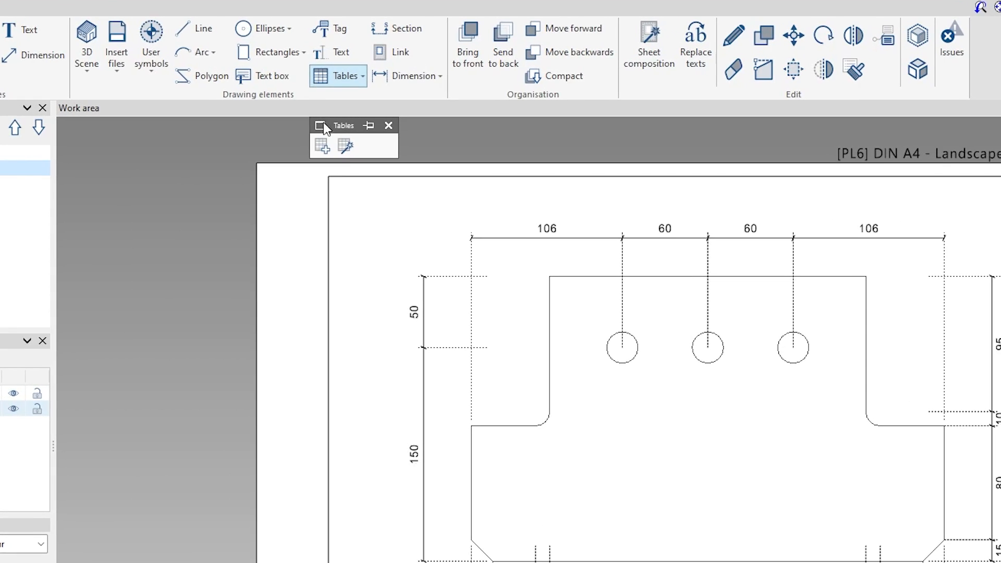
Insert the predefined table displaying the part's use in the assemblies at the lower-left corner of the sheet frame
left_click(344, 145)
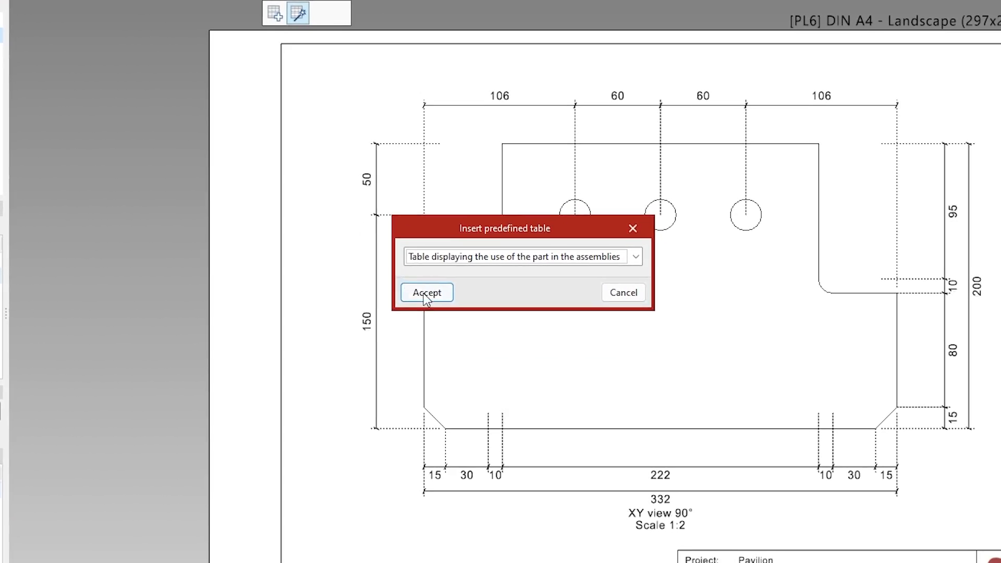
left_click(450, 357)
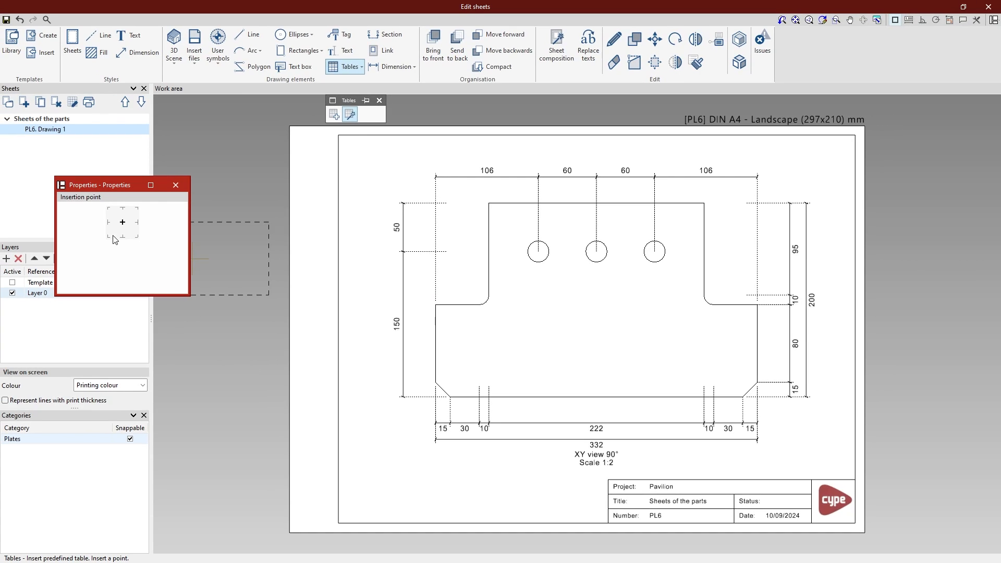
left_click(336, 522)
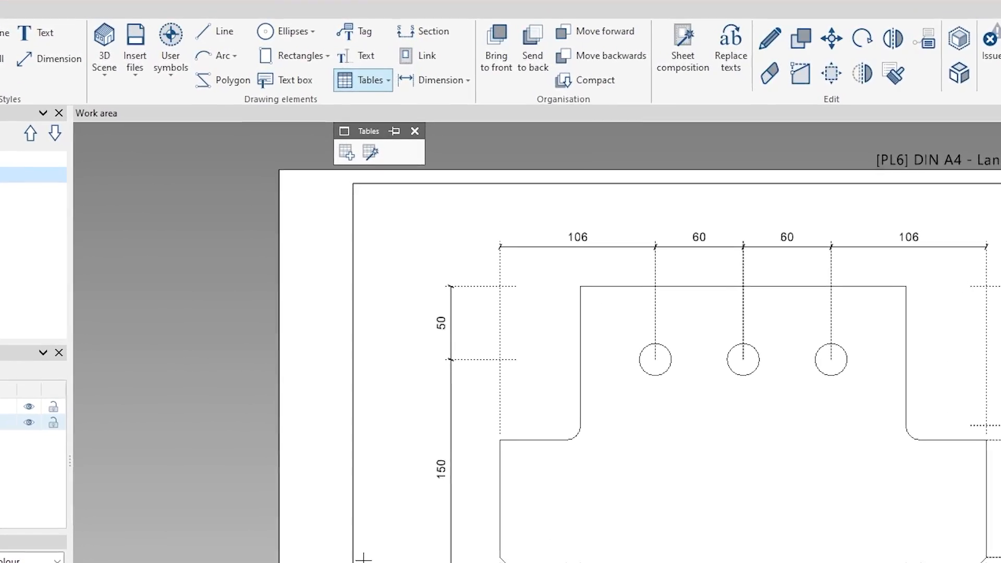
Tag the plate's holes with a leader from the rightmost hole, using the format with only the attribute values
left_click(345, 31)
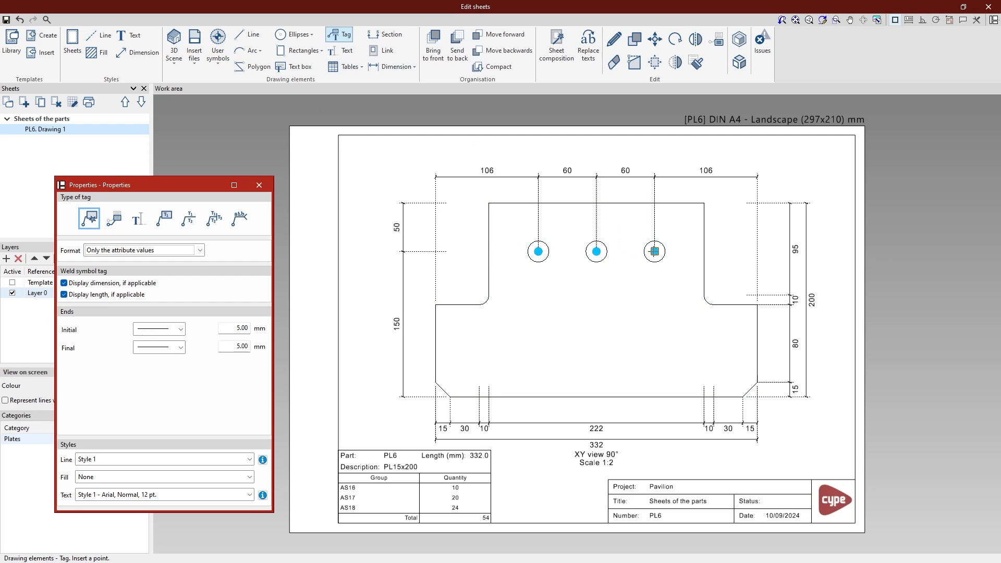
left_click(654, 252)
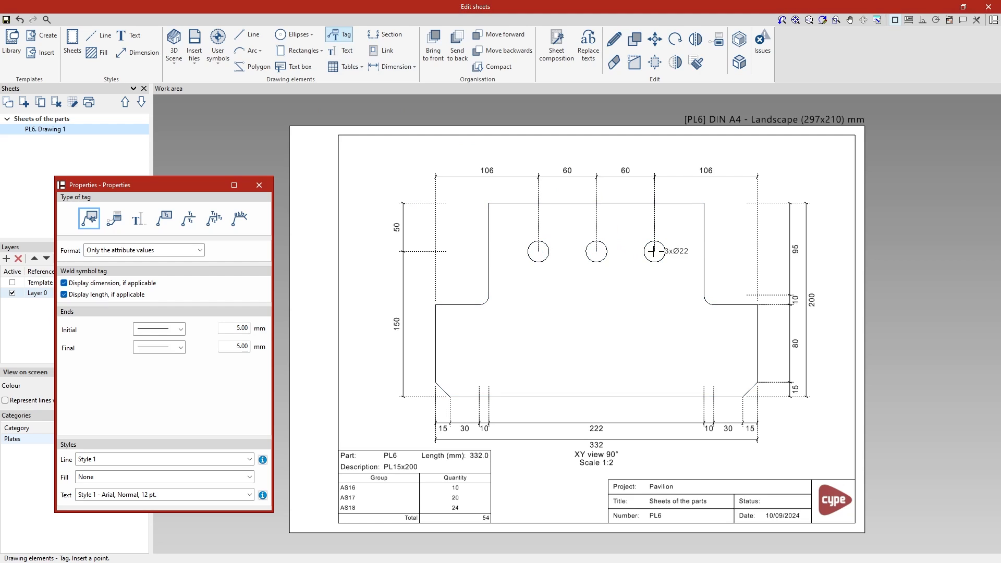
left_click(717, 221)
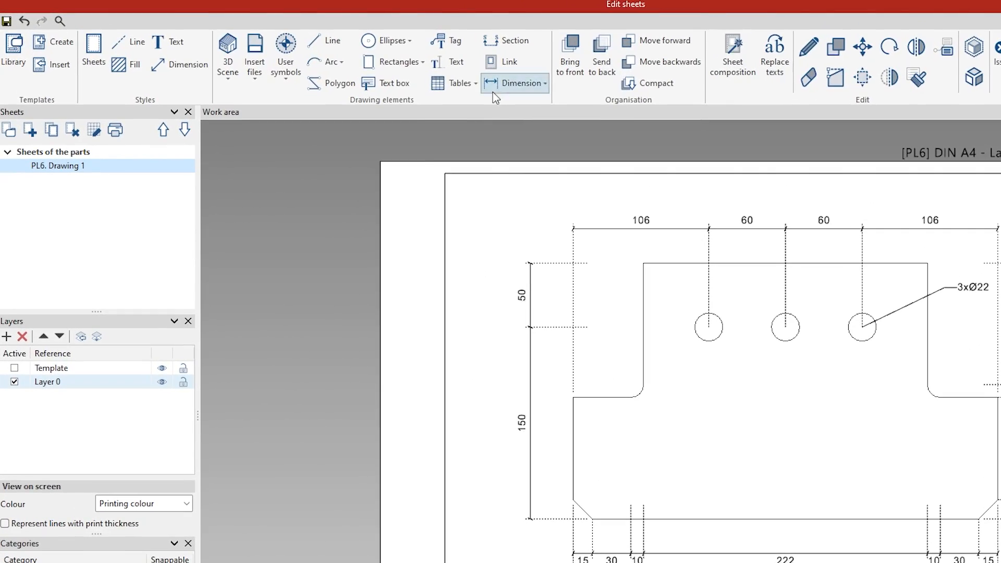
Add an angle dimension by vertex and two points between the plate's lower-right chamfer and its bottom edge, using the real angle
left_click(493, 89)
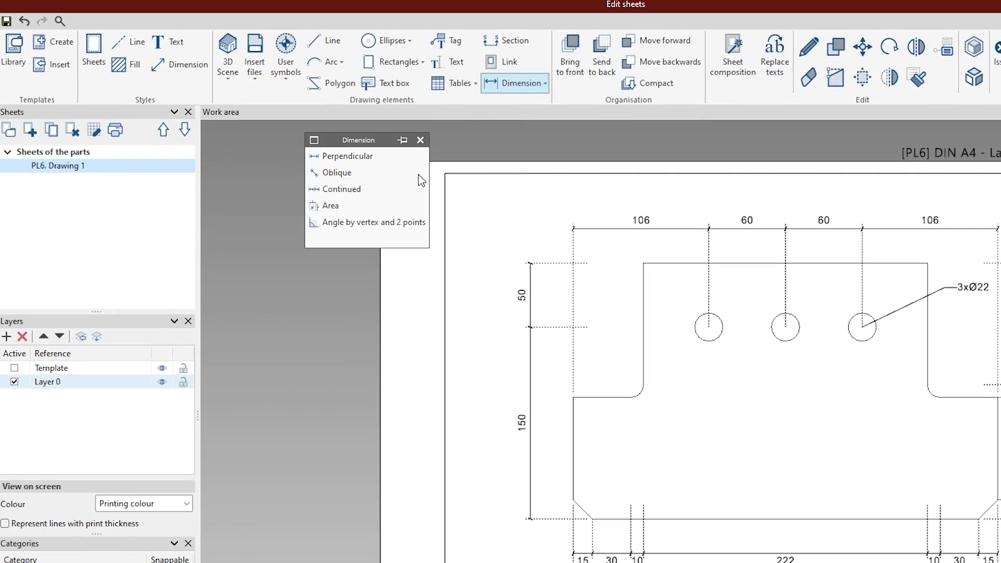
left_click(386, 223)
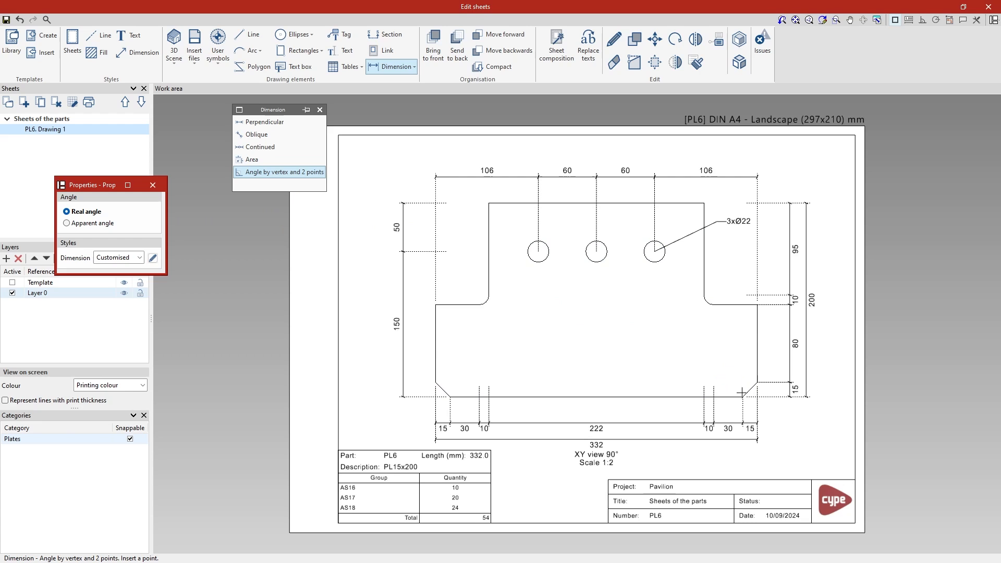
left_click(743, 397)
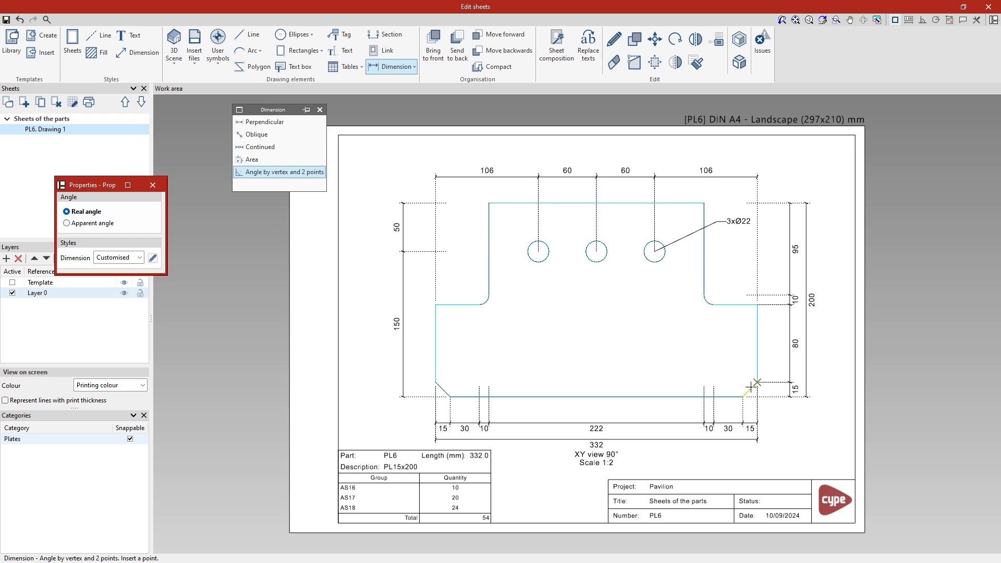
left_click(757, 382)
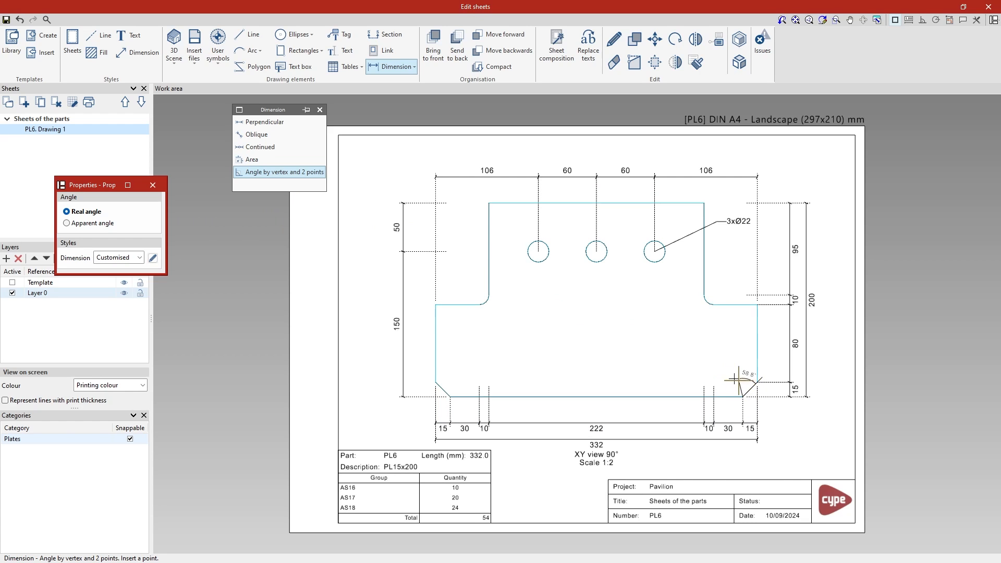
left_click(715, 397)
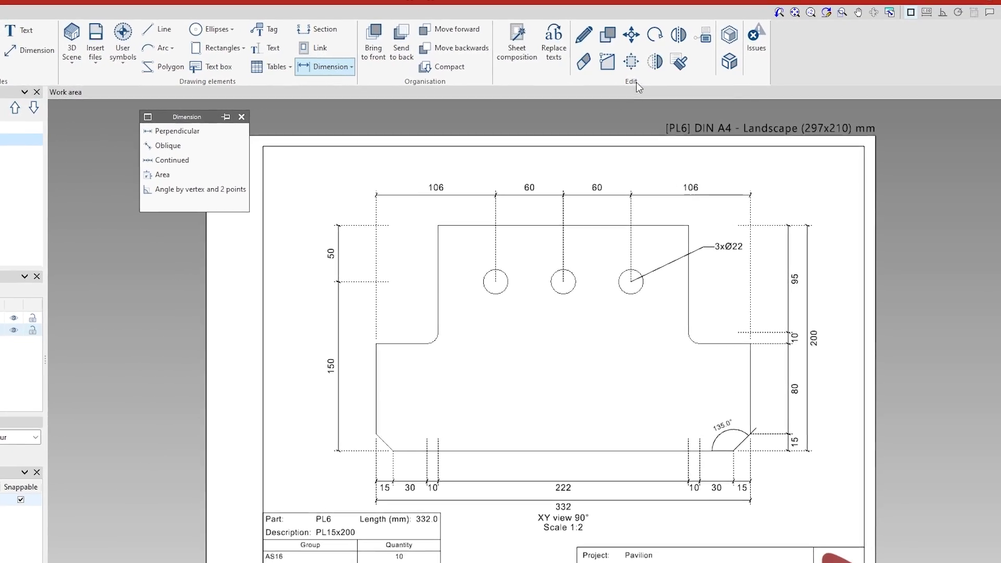
Move the plate's XY view 90° with its dimensions slightly to the left within the sheet frame
left_click(631, 34)
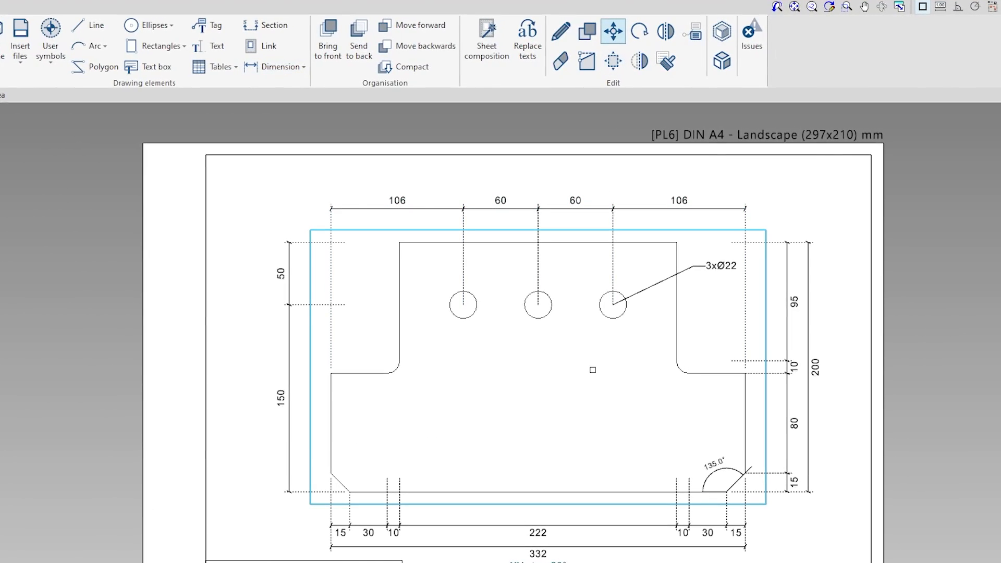
left_click(593, 370)
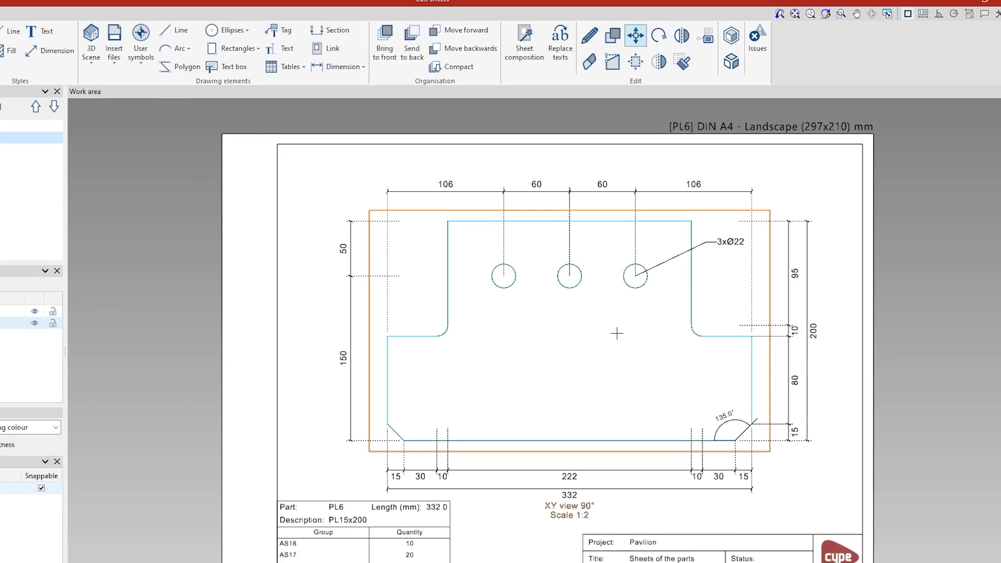
left_click(624, 306)
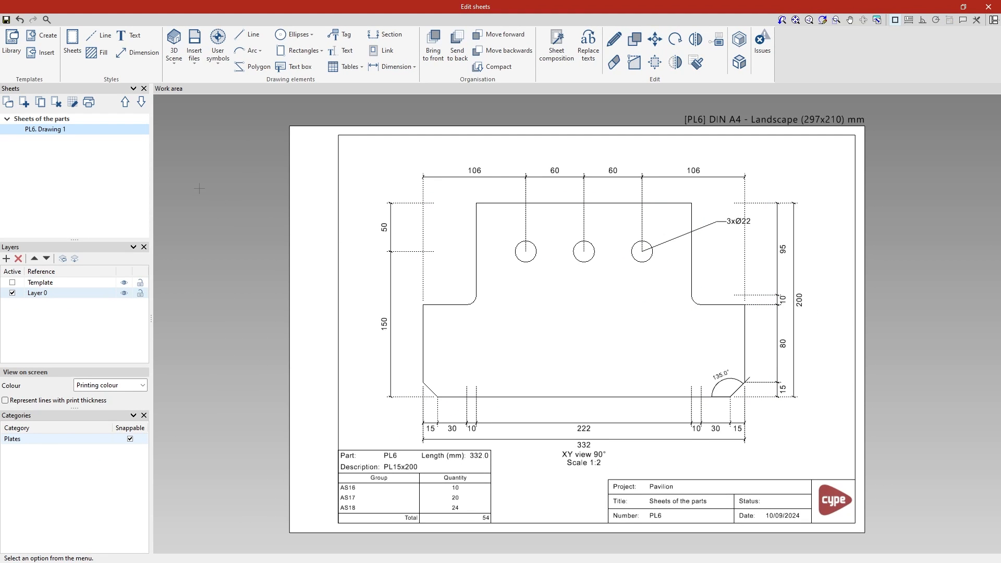
Mark sheet PL6. Drawing 1 in the print settings, check the printing device options, and close the sheet editor
left_click(91, 108)
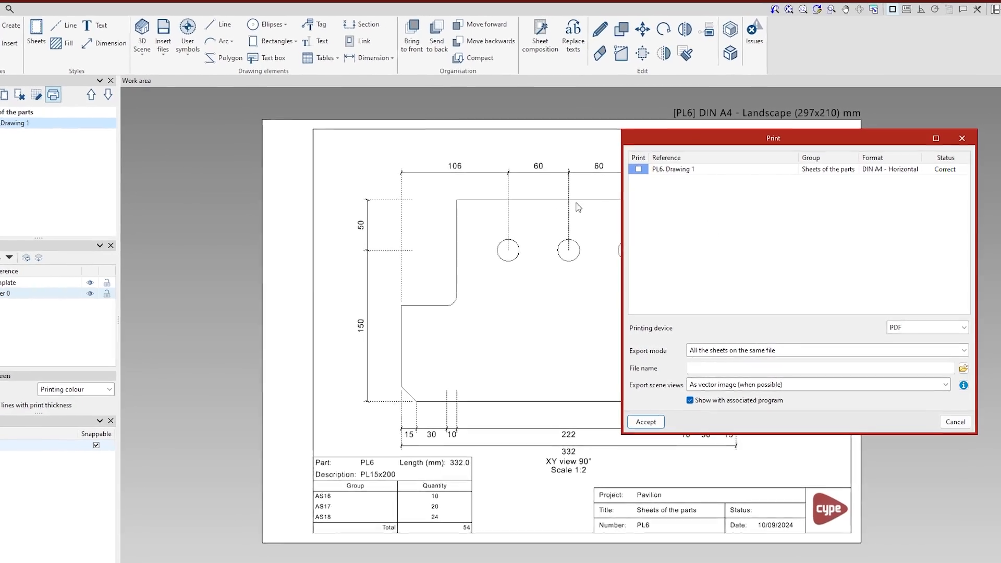
left_click(652, 174)
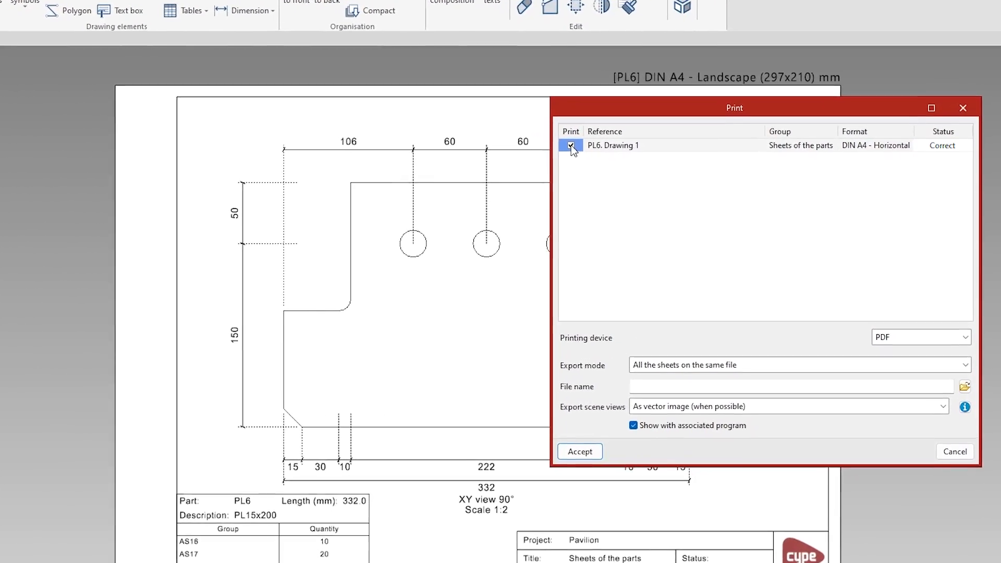
left_click(919, 344)
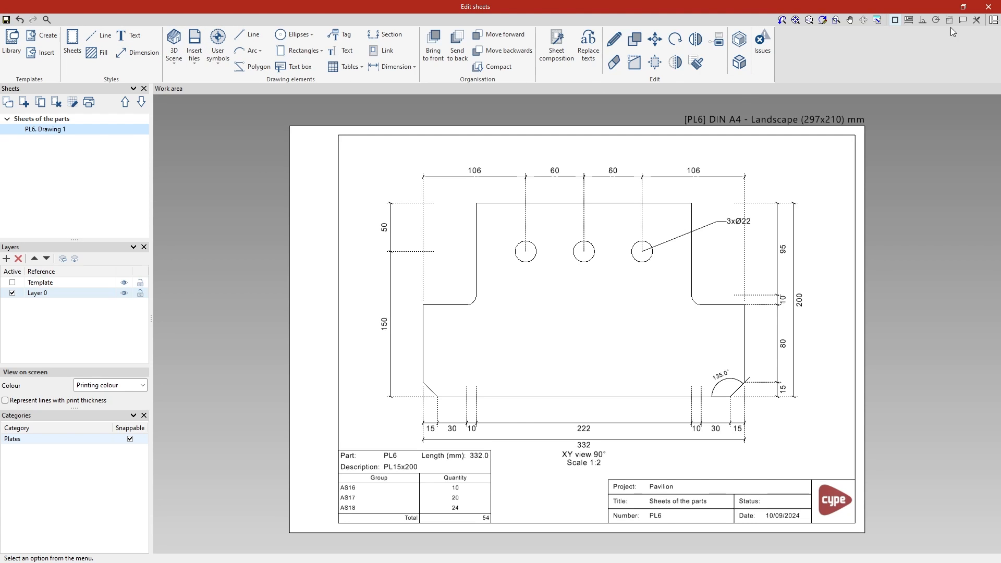
left_click(989, 6)
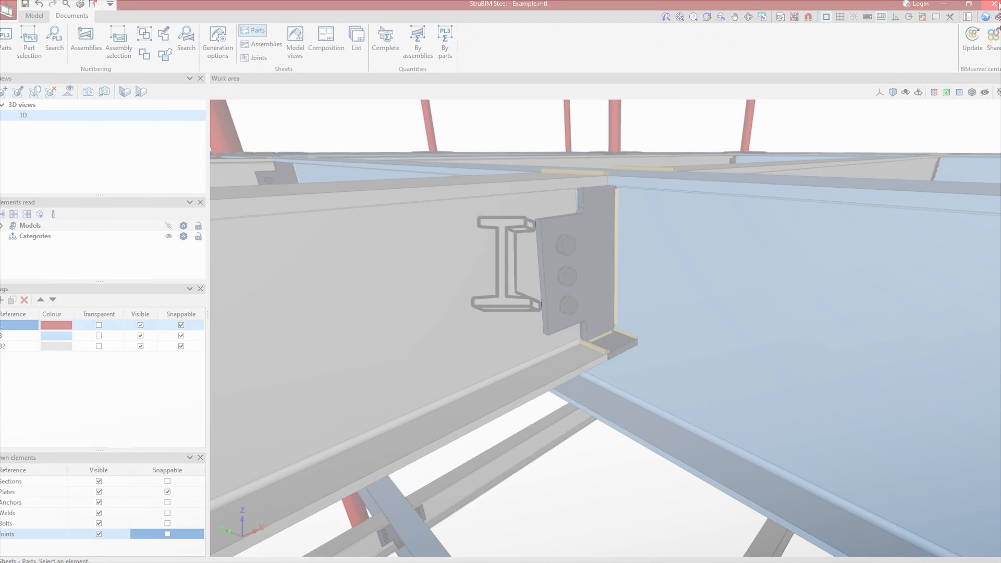